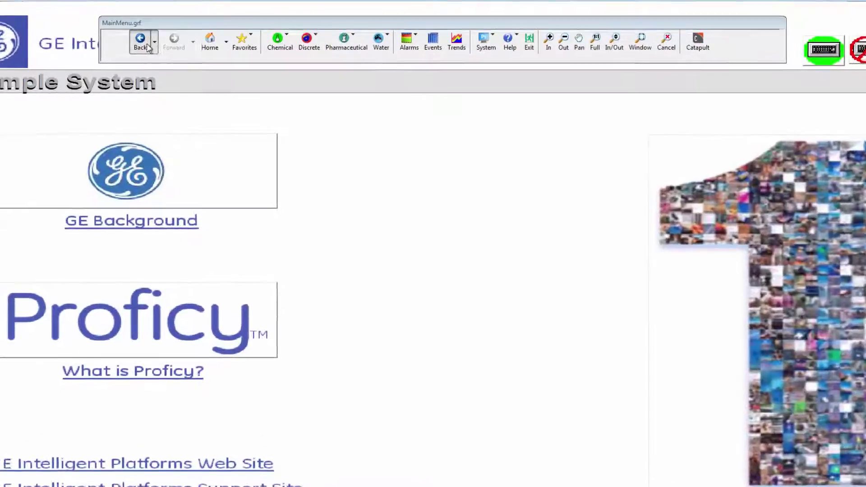
left_click(171, 42)
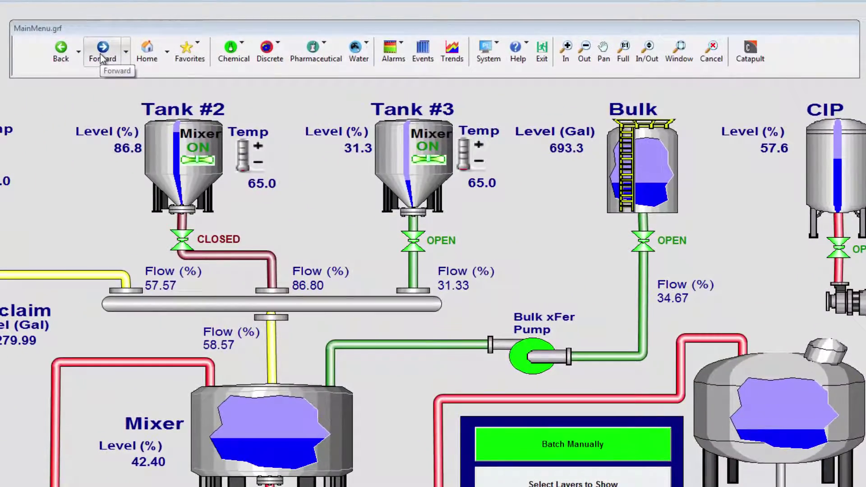
left_click(102, 57)
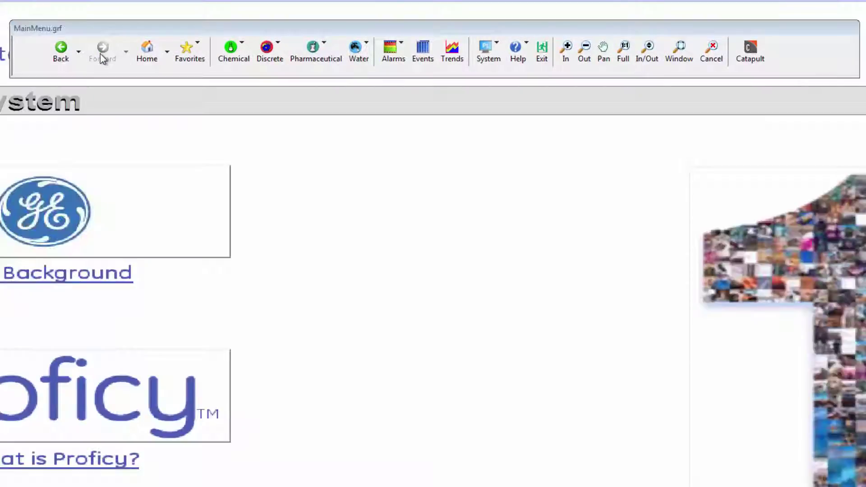
left_click(200, 56)
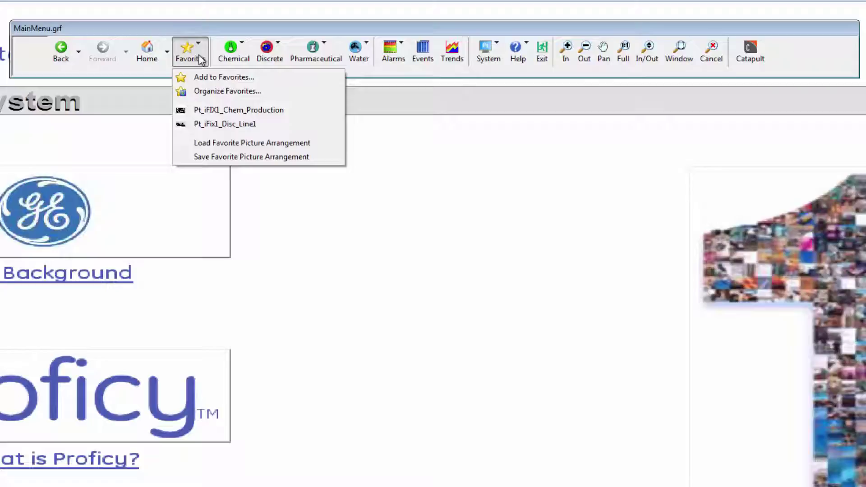
left_click(360, 30)
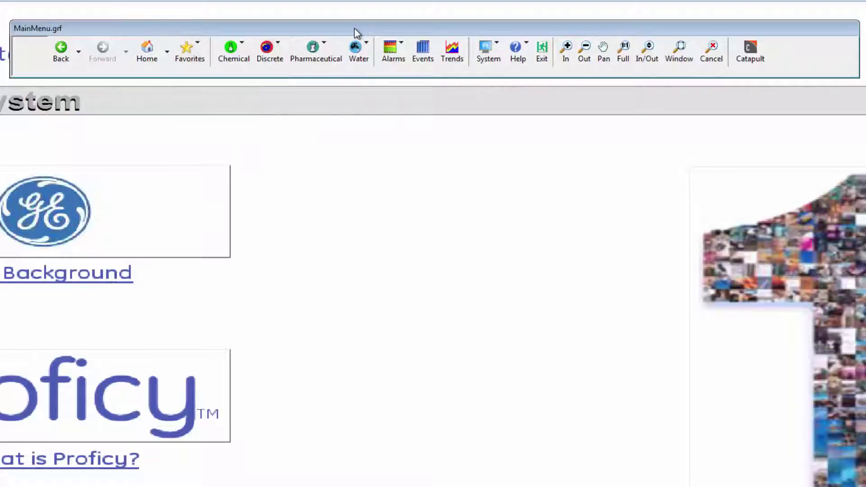
left_click(233, 53)
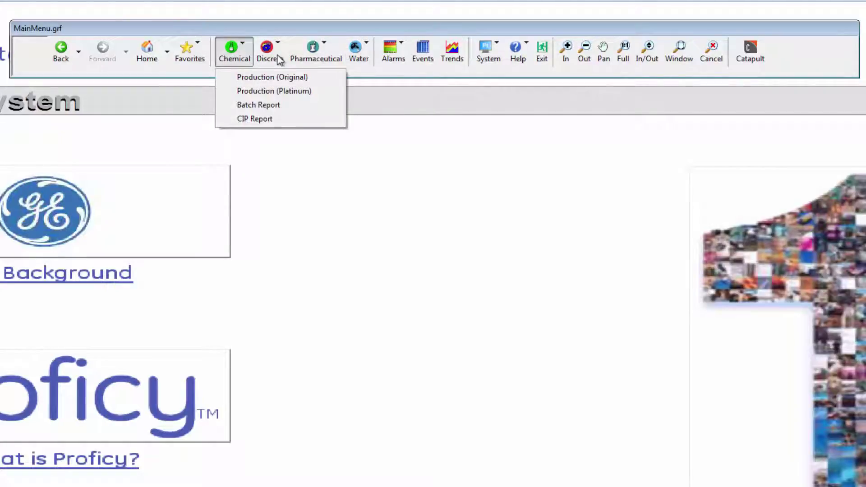
left_click(280, 60)
left_click(277, 59)
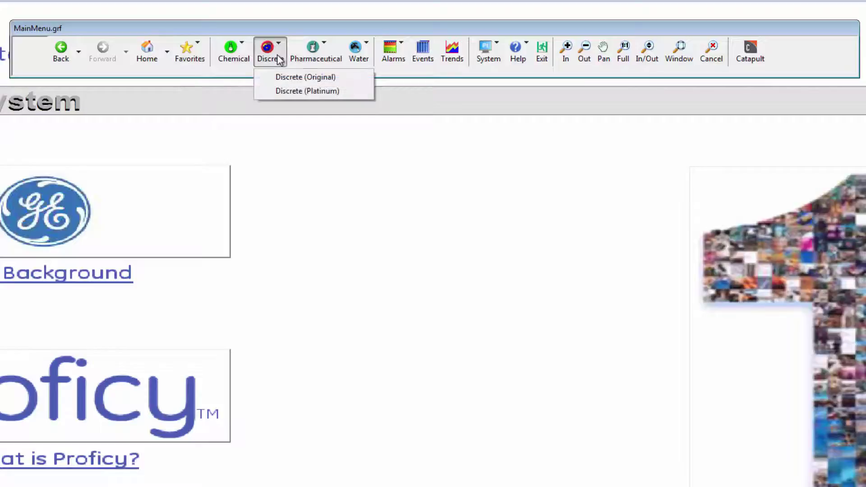
left_click(314, 59)
left_click(406, 31)
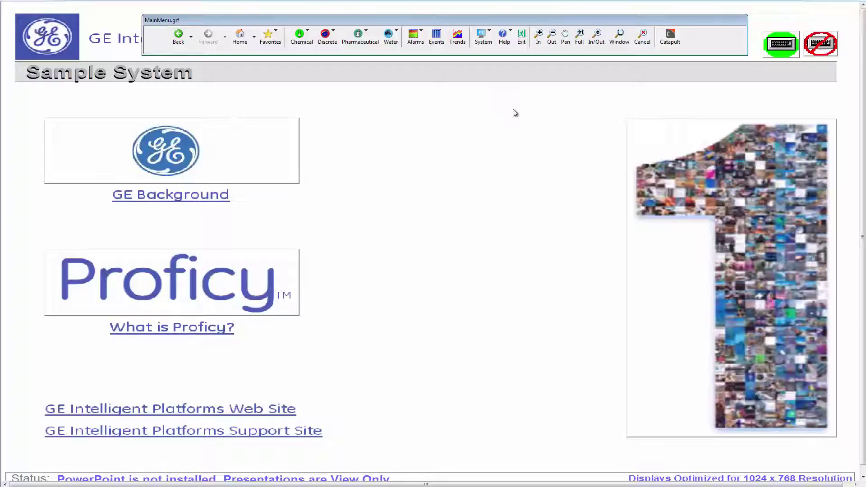
Step: Show Chemical Production (Original), then Production (Platinum), moving the Catapult toolbar down and back to the top
left_click(300, 36)
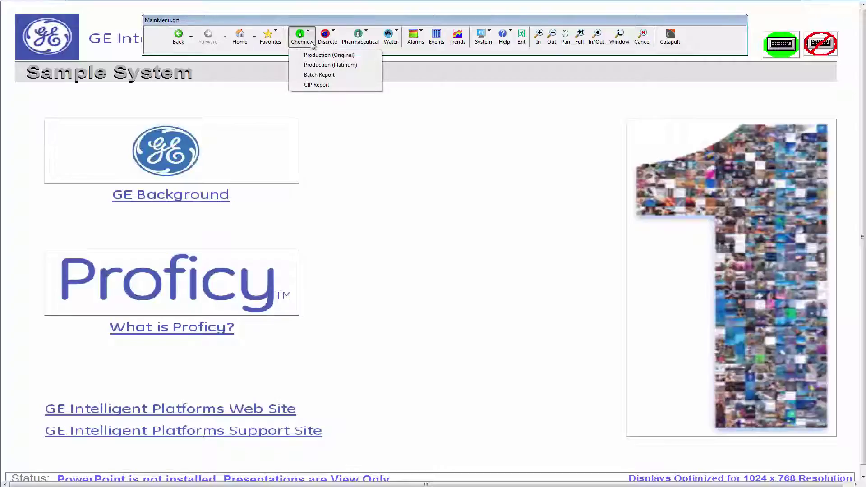
left_click(320, 55)
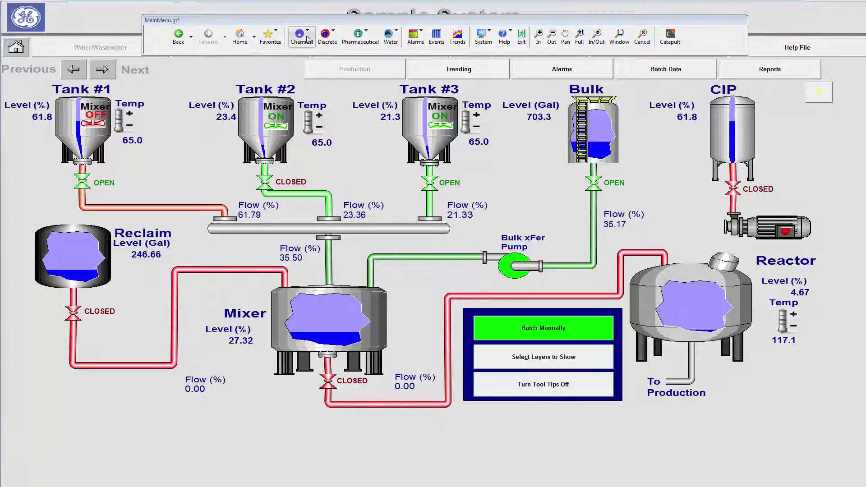
left_click_drag(322, 23, 340, 430)
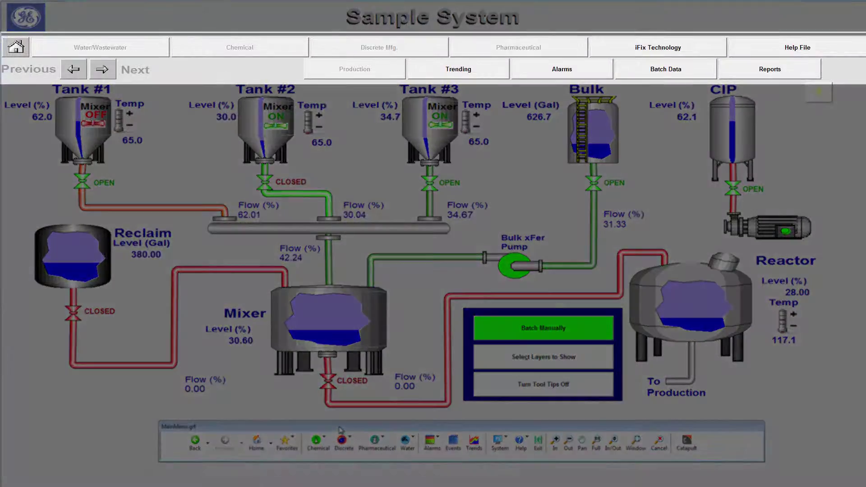
left_click(318, 445)
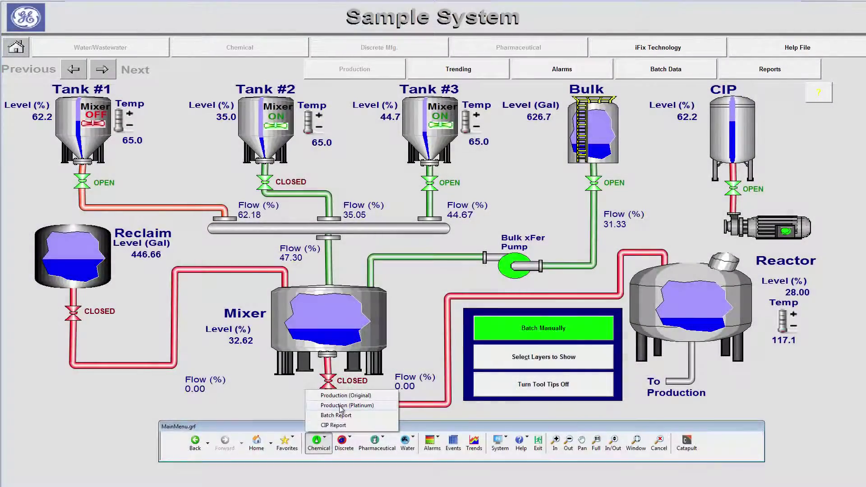
left_click(341, 405)
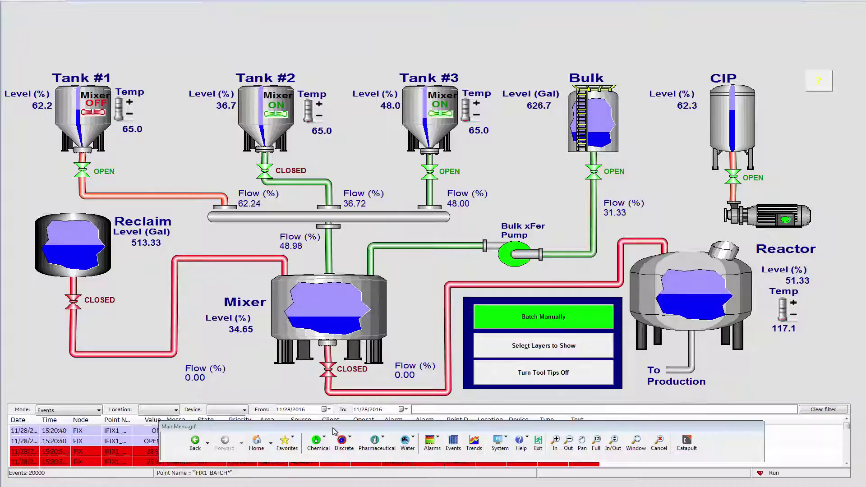
left_click_drag(334, 432, 316, 29)
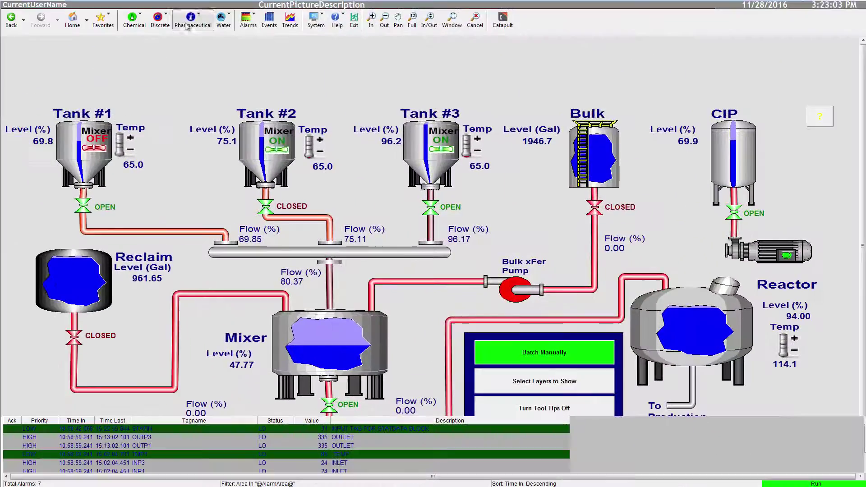
Step: Browse the High Shear Mixer 1, Chemical Feed (Sodium Hydroxide), Production (Original) and alarm summary pages
left_click(187, 25)
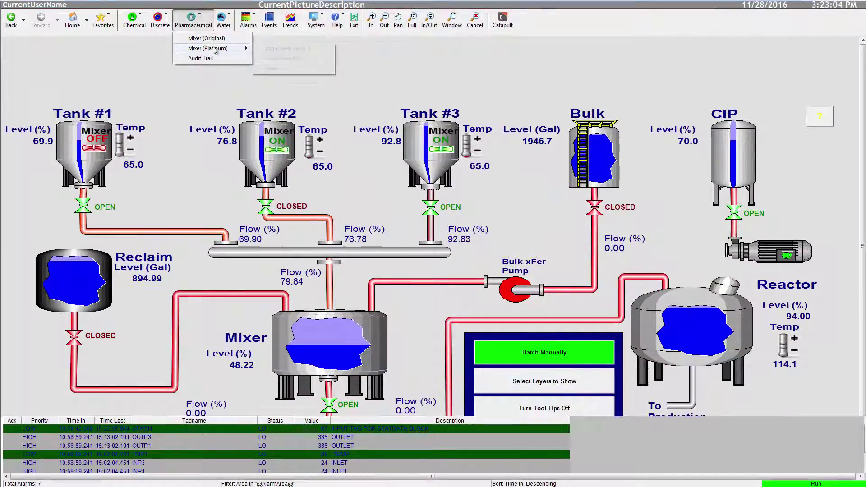
left_click(208, 39)
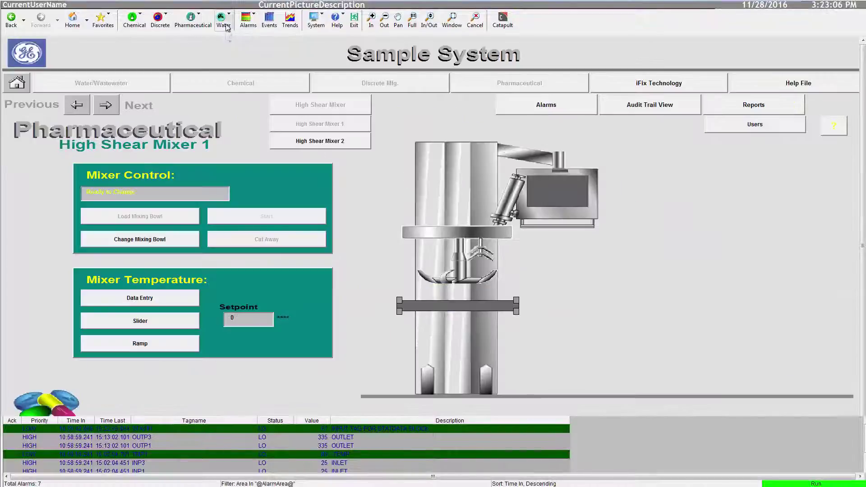
left_click(222, 20)
left_click(241, 49)
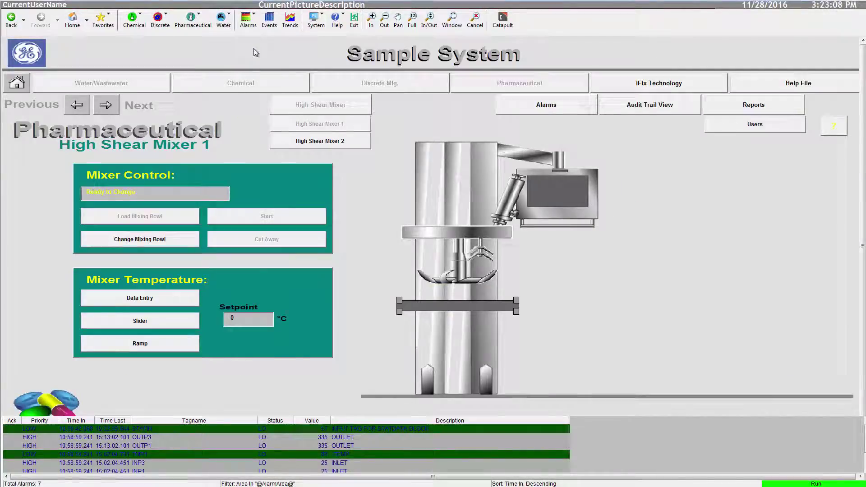
left_click(224, 28)
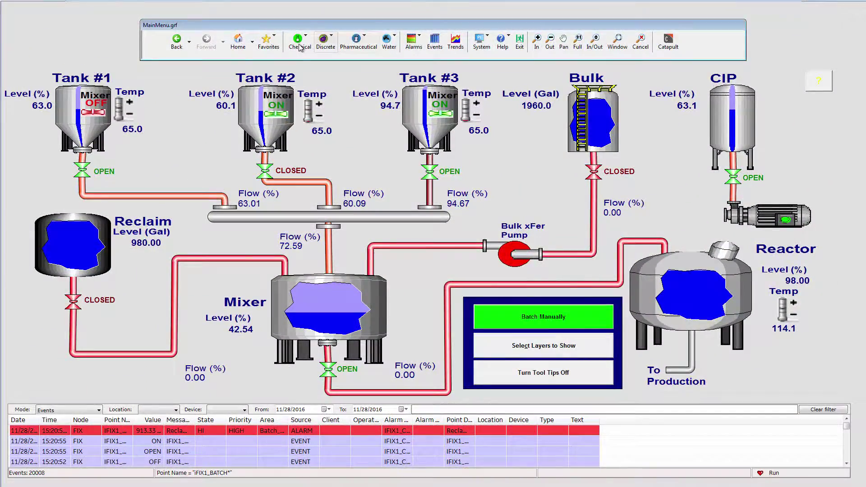
left_click(306, 25)
left_click(311, 59)
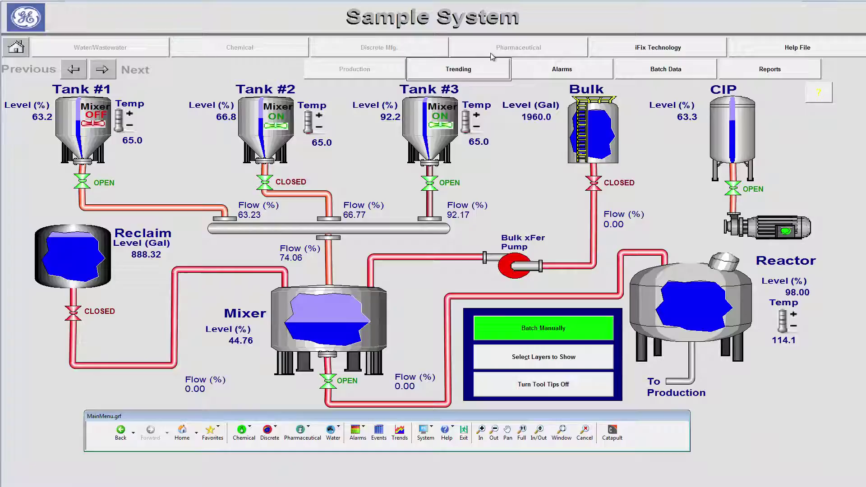
left_click(563, 71)
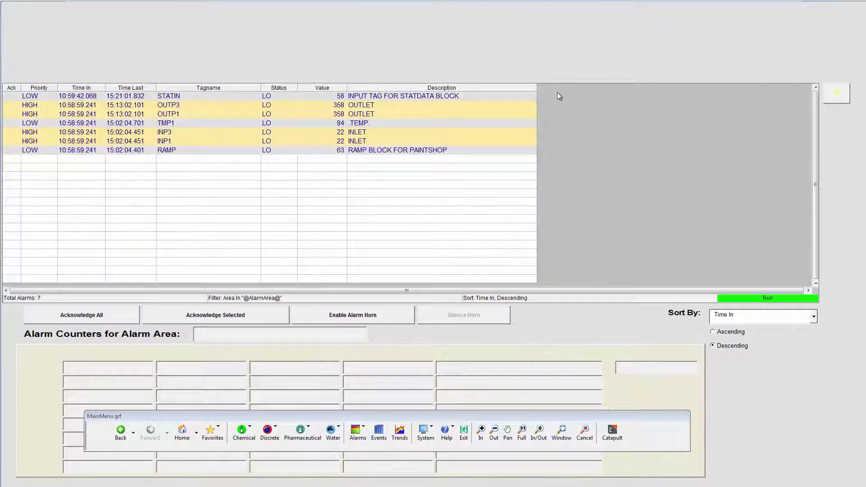
Step: Return to Home, show Production (Platinum), and move the Catapult toolbar back to the top
left_click(186, 436)
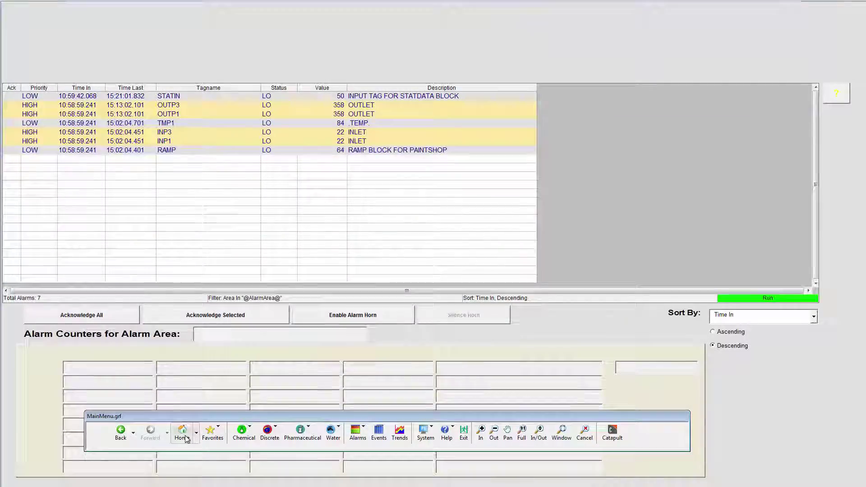
left_click(244, 432)
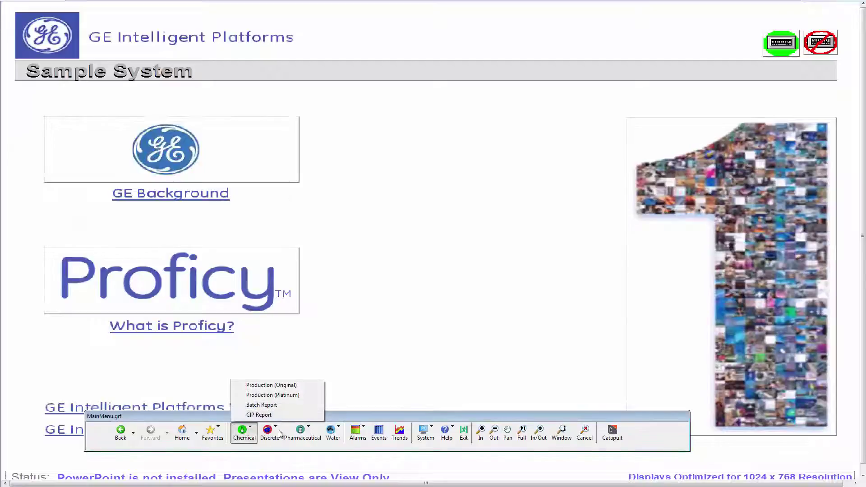
left_click(276, 396)
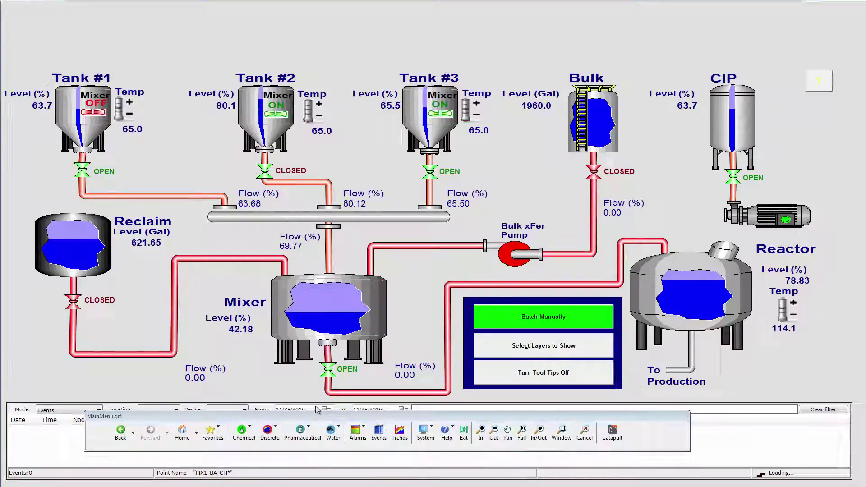
left_click_drag(317, 412, 334, 36)
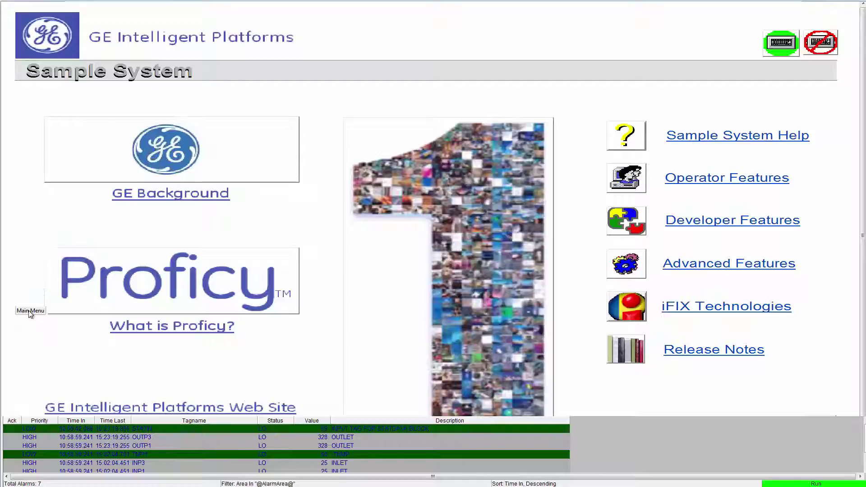
Step: Display the Sample System production overview from the runtime main menu
left_click(30, 311)
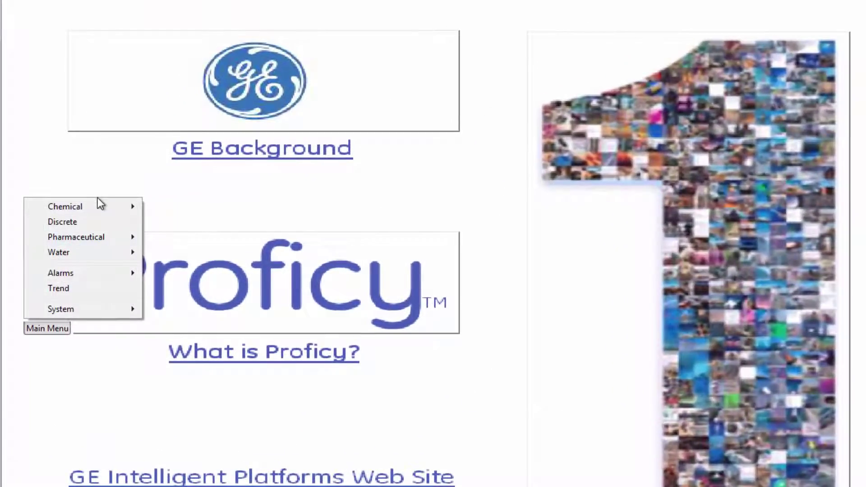
mouse_move(102, 212)
left_click(181, 207)
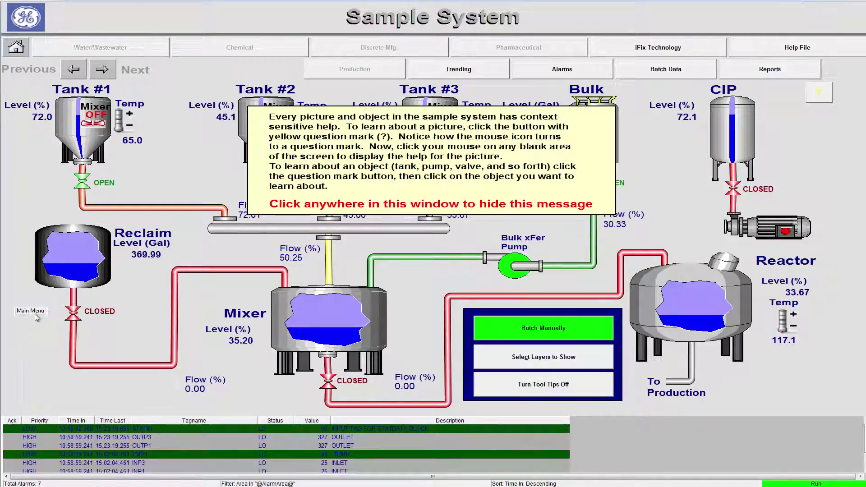
Step: Display the Water Chemical Feed picture, dismiss its help message, and bring up the main menu again
left_click(36, 313)
mouse_move(62, 256)
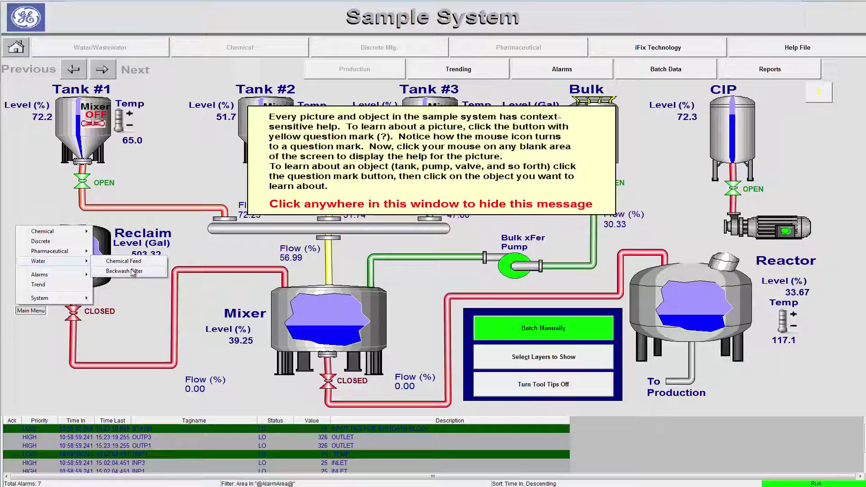
left_click(128, 262)
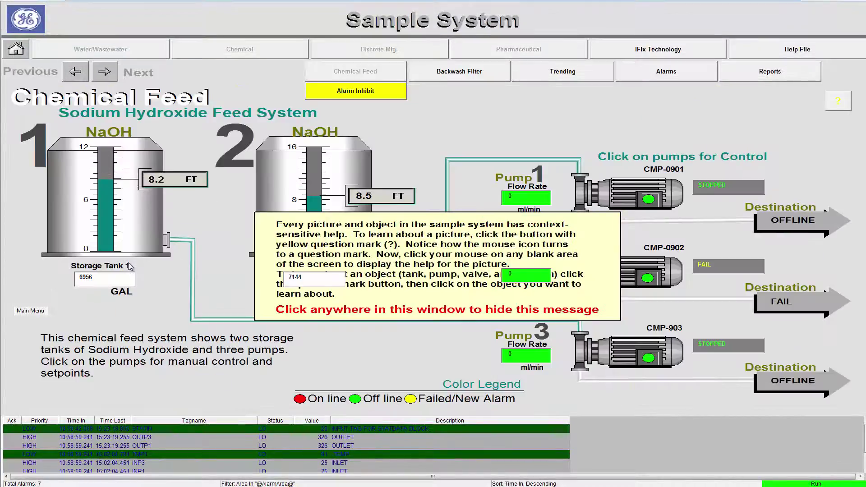
left_click(409, 247)
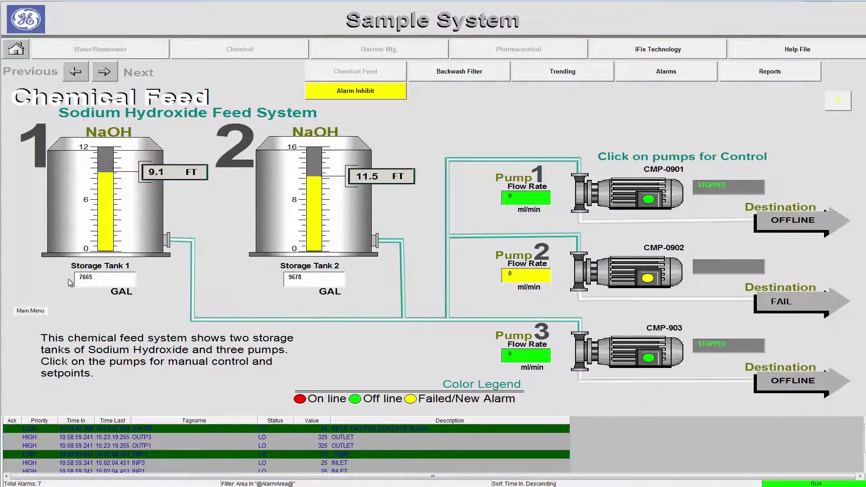
left_click(30, 311)
mouse_move(59, 274)
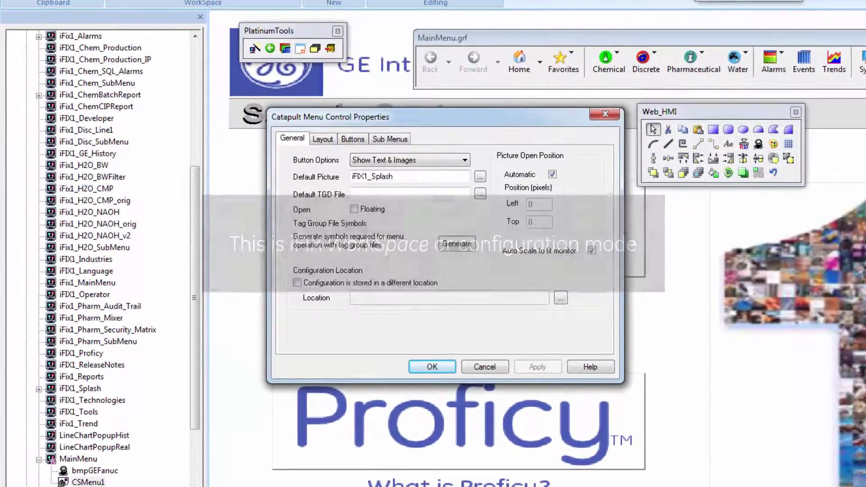
Step: Go from the Layout tab to the Buttons tab, showing the Home button's HomeMenu and iFIX1_Splash settings
left_click(329, 141)
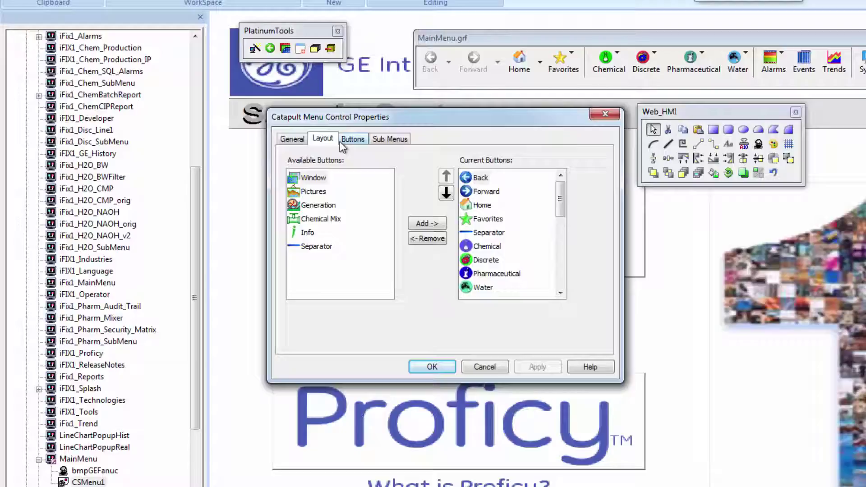
left_click(358, 140)
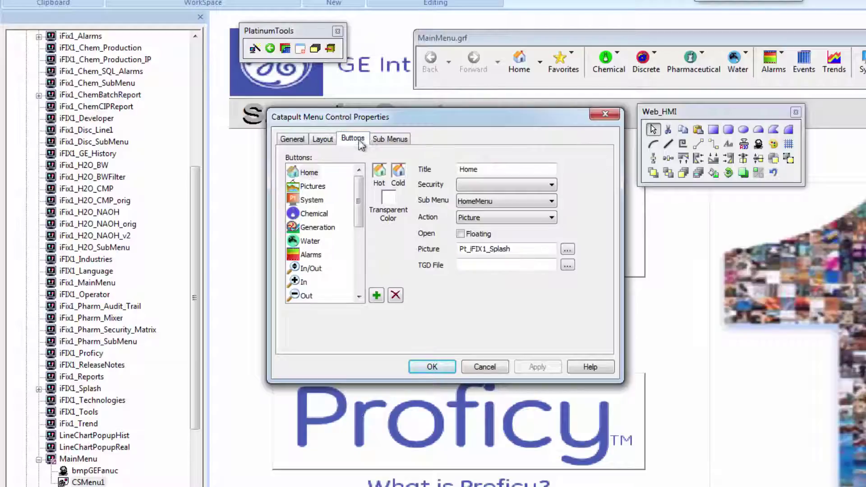
Step: Select HomeMenu on the Sub Menus tab and check its Item Security areas without choosing one
left_click(386, 141)
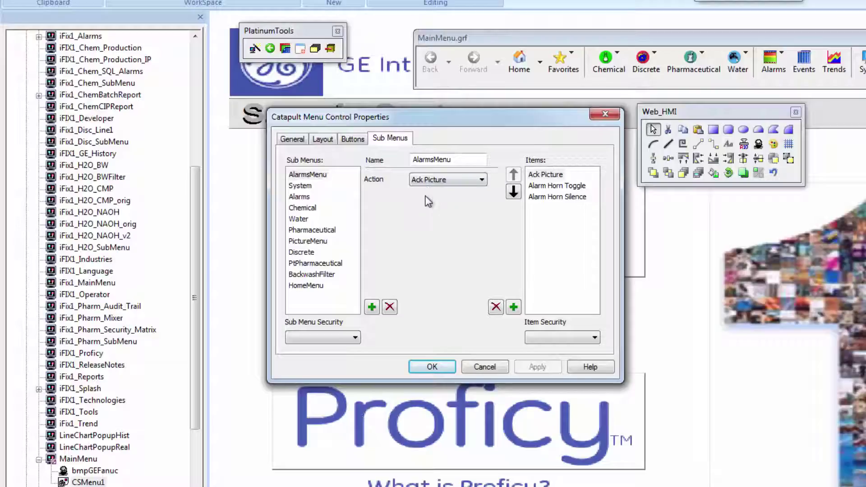
left_click(312, 286)
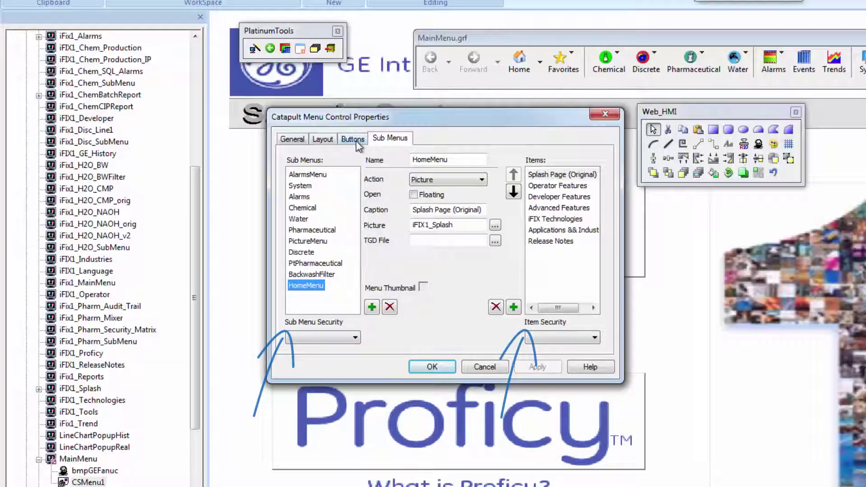
left_click(565, 337)
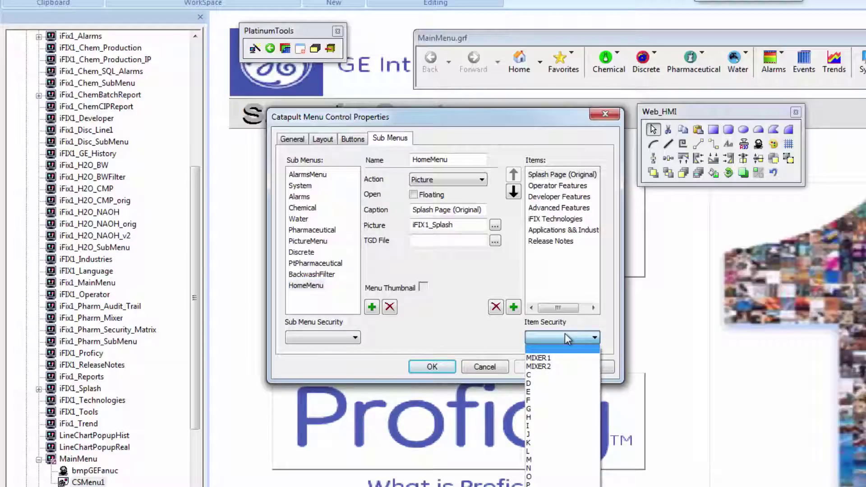
left_click(566, 337)
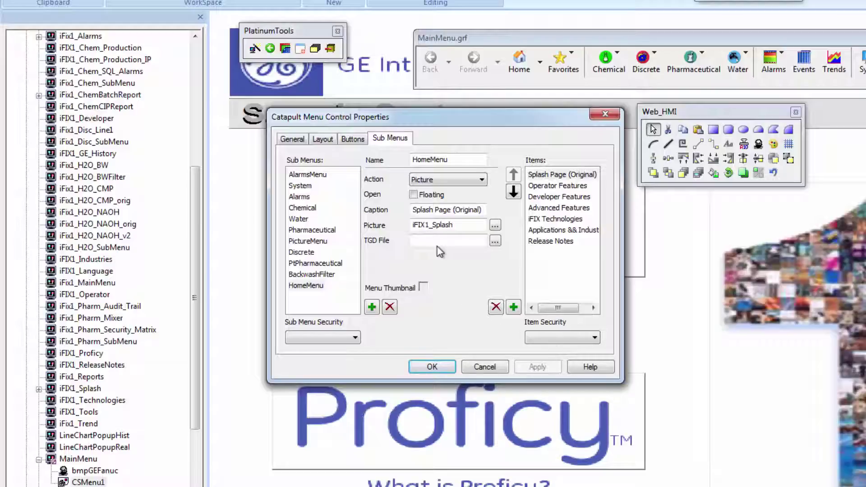
Step: Review the Buttons, Layout and General tabs, then return to Sub Menus
left_click(351, 140)
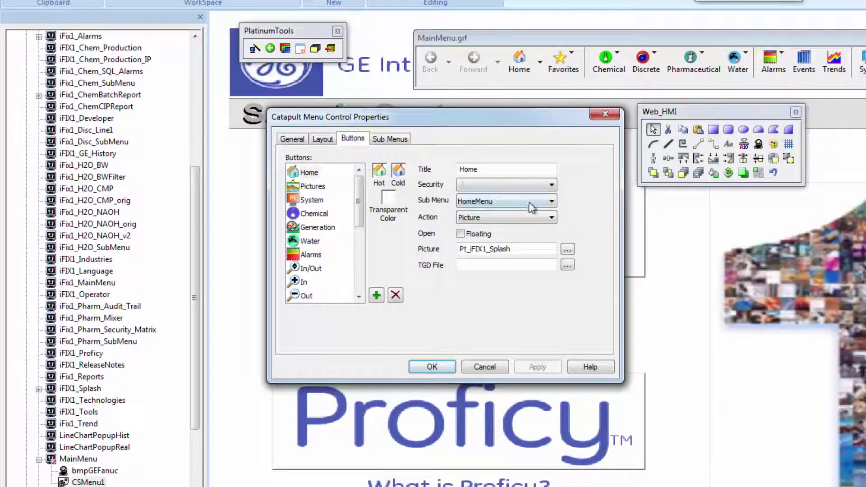
left_click(324, 141)
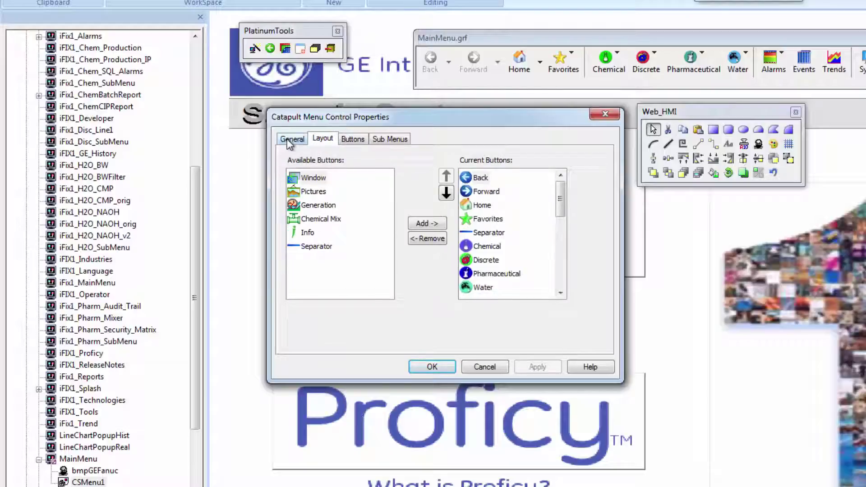
left_click(289, 143)
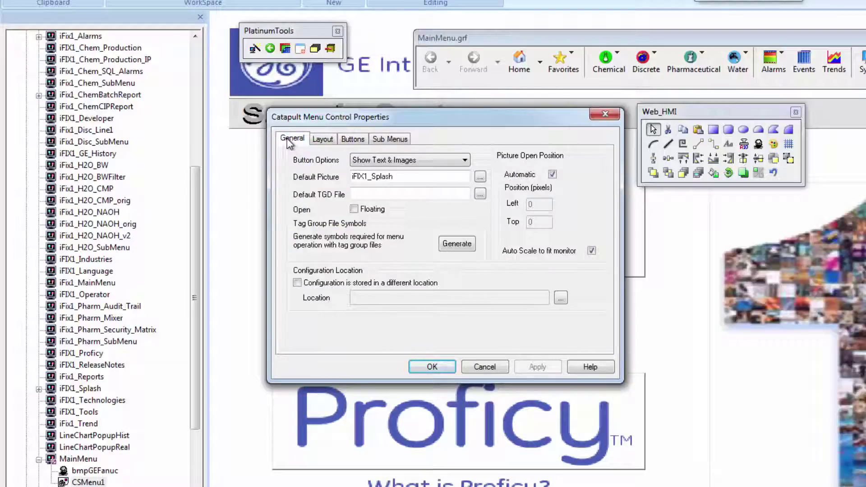
left_click(397, 141)
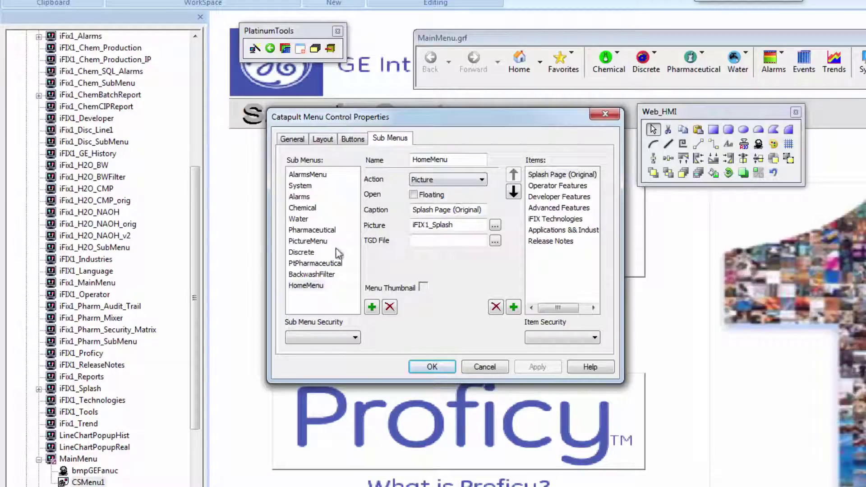
Step: Inspect the BackwashFilter and Alarms sub menus, then add a new sub menu NewSubMenu1
left_click(313, 274)
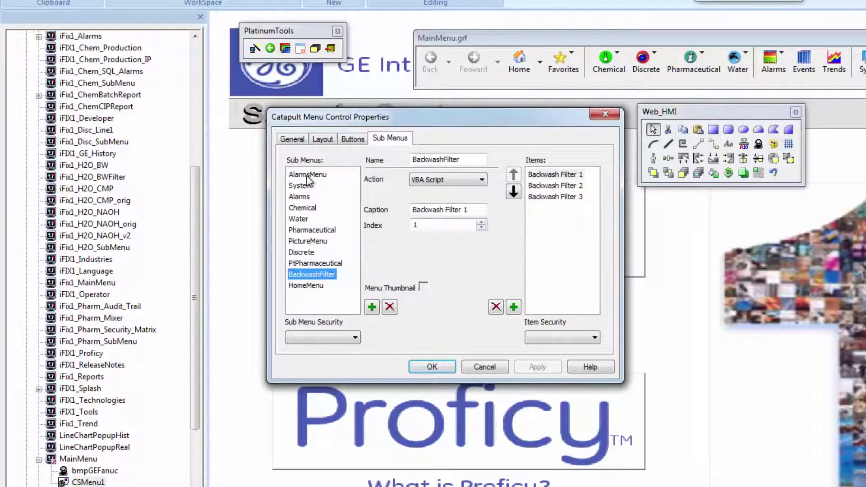
left_click(298, 197)
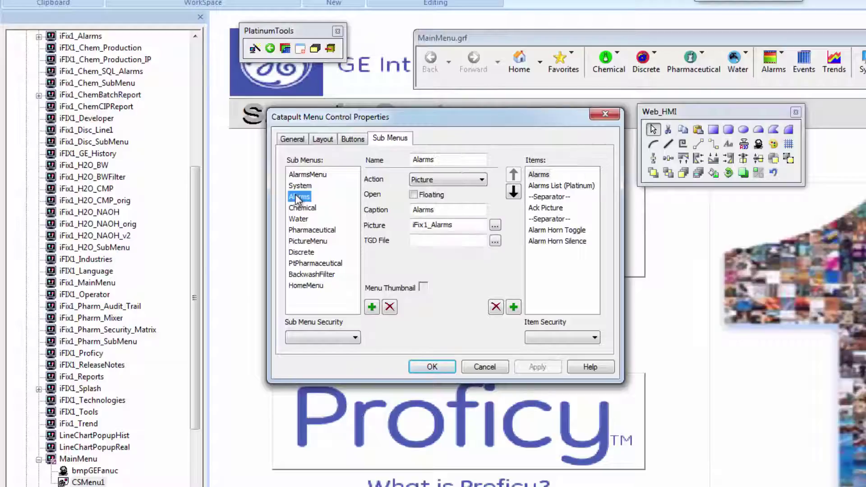
left_click(319, 302)
left_click(372, 307)
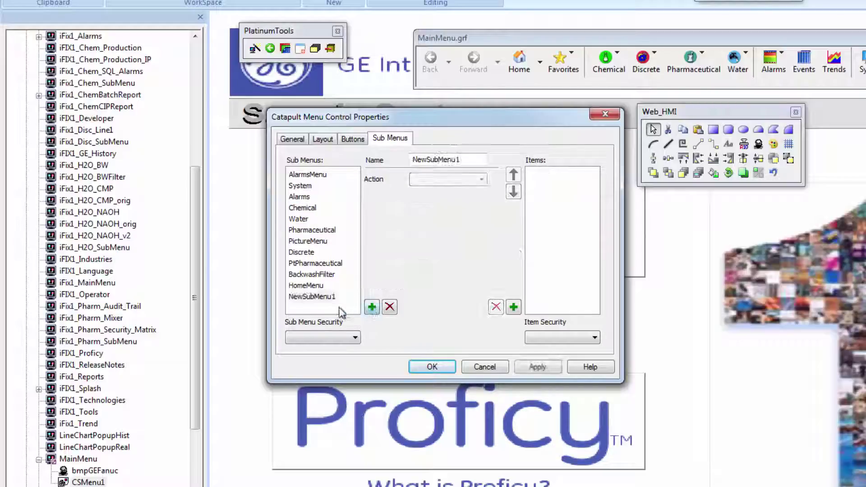
Step: Add a Picture Group item with picture pattern *Water to NewSubMenu1 and apply it
left_click(515, 307)
left_click(482, 180)
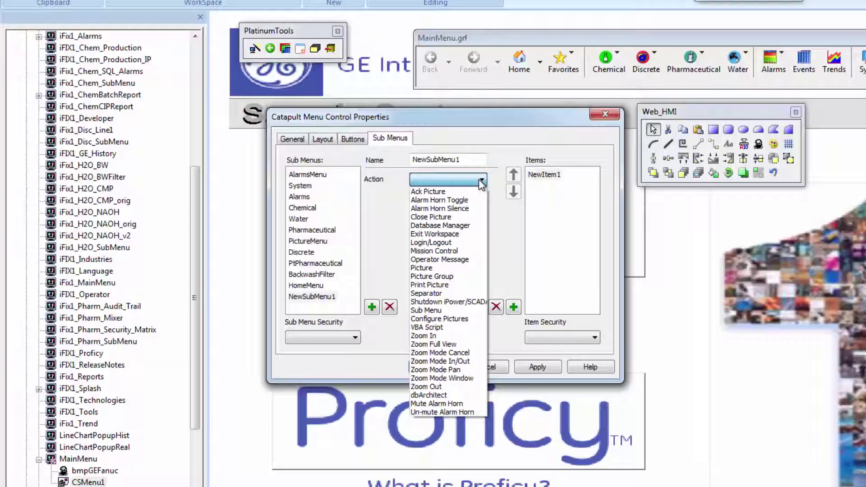
left_click(455, 277)
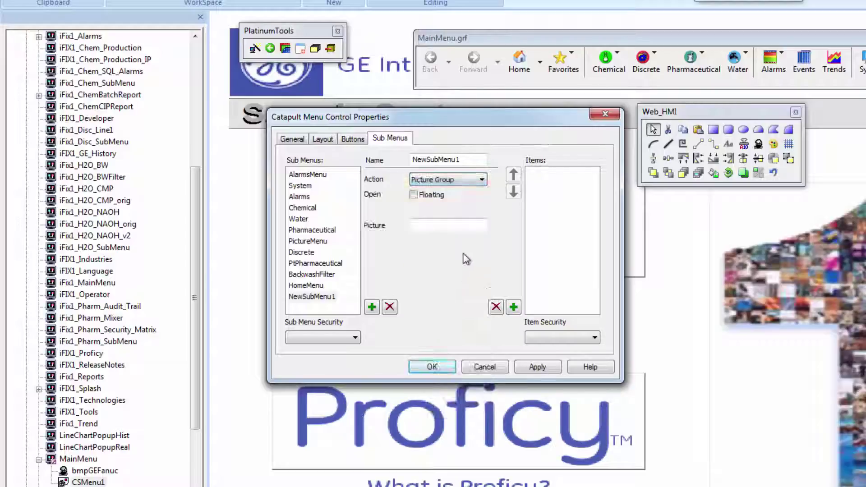
left_click(456, 227)
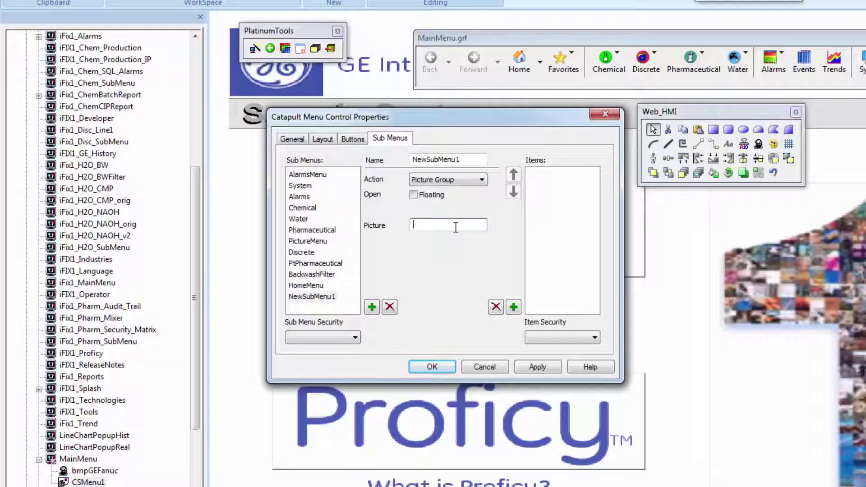
type("*Water")
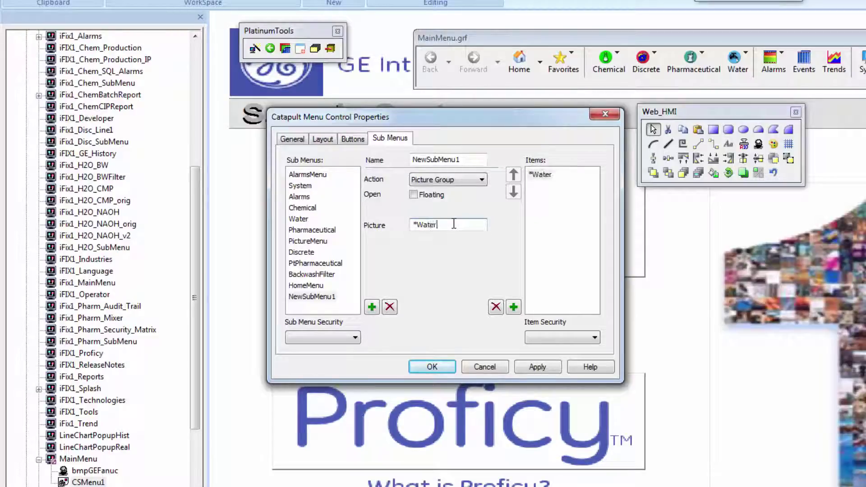
left_click(539, 370)
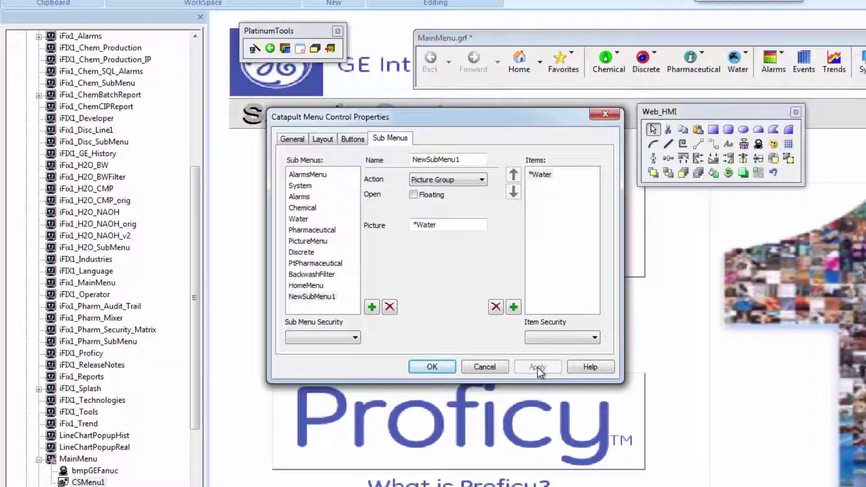